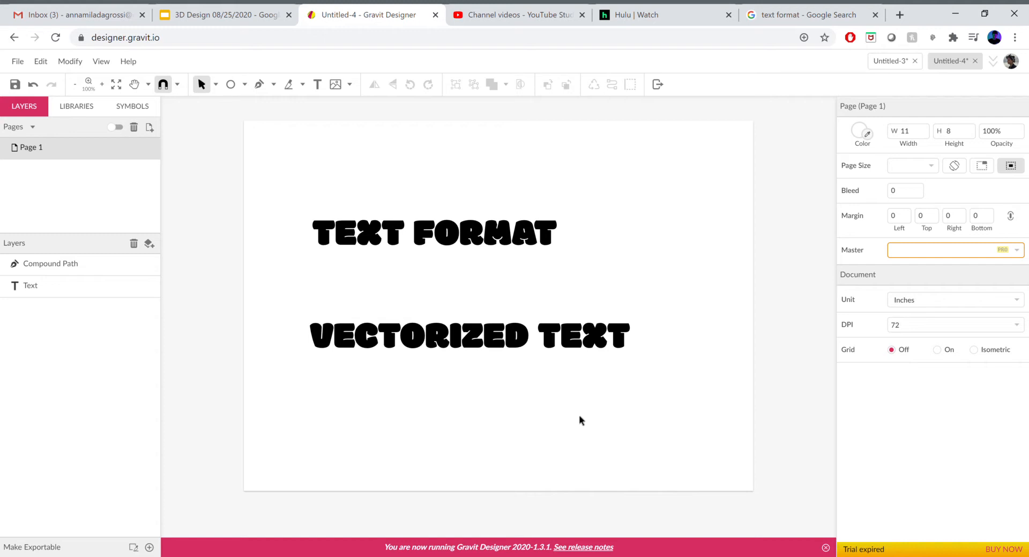
- Create a text box about 10.14 by 1.07 inches along the page's upper edge, reading "i AM TYPING SOME TEXT"
click(316, 84)
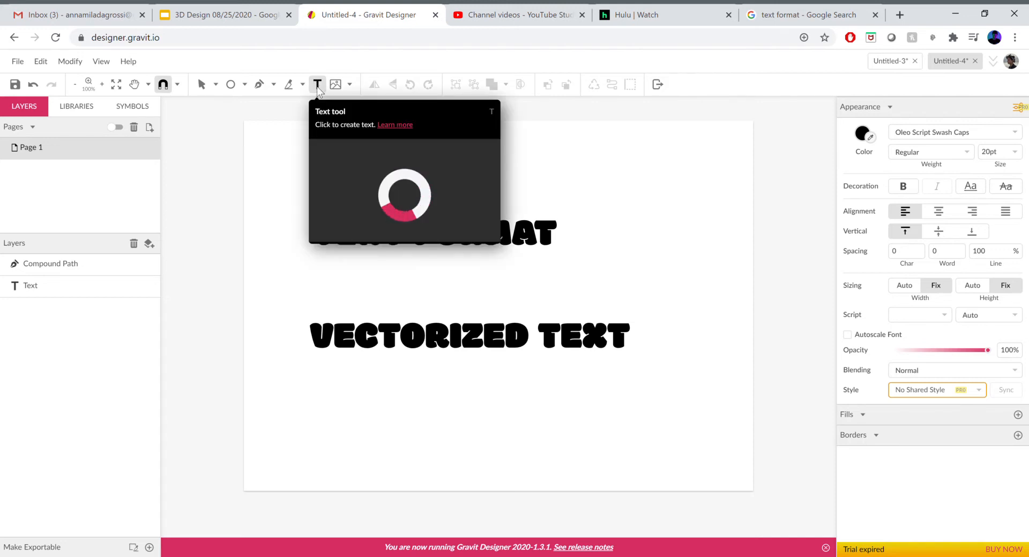
click(263, 139)
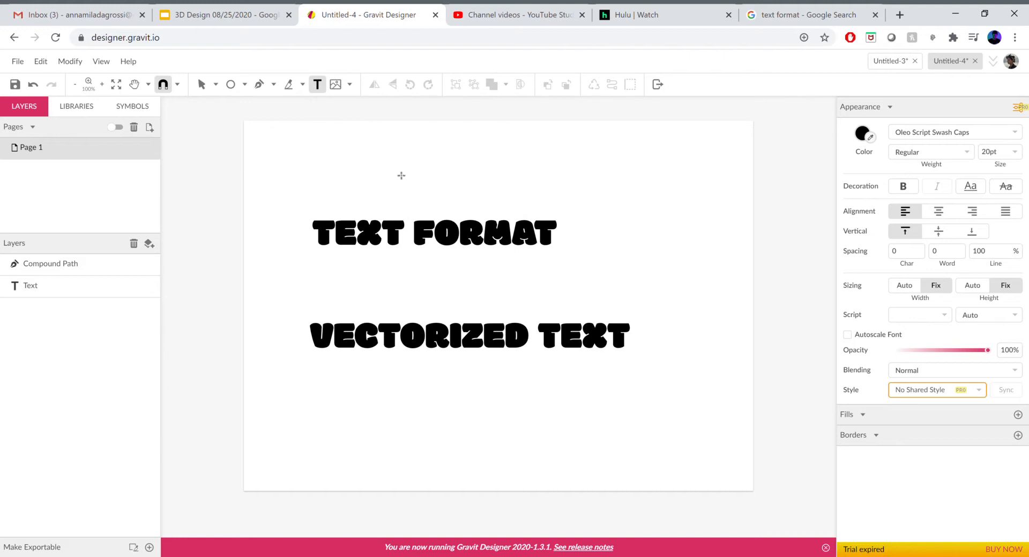
drag(623, 193, 732, 192)
double_click(333, 143)
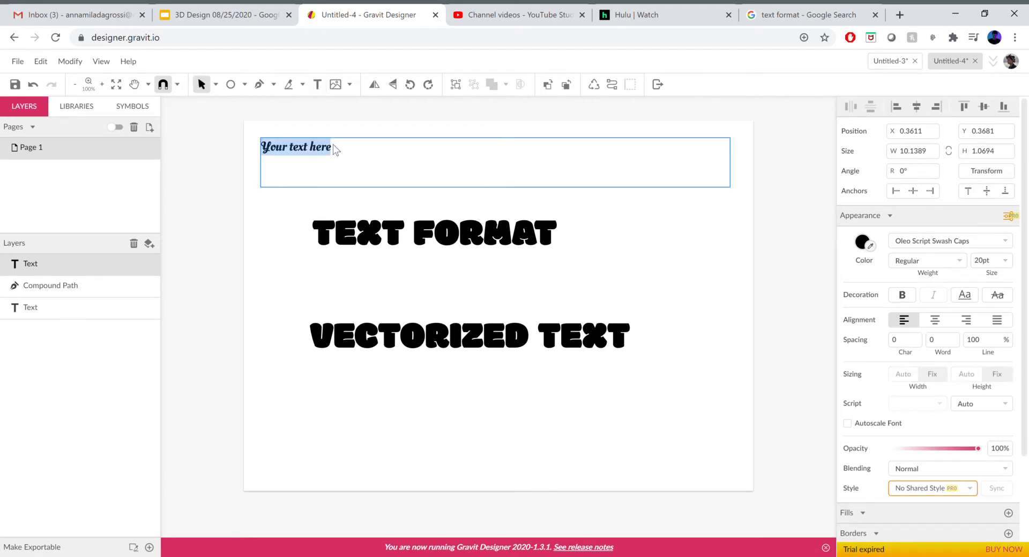
text(i AM TYPING SOME TEXT)
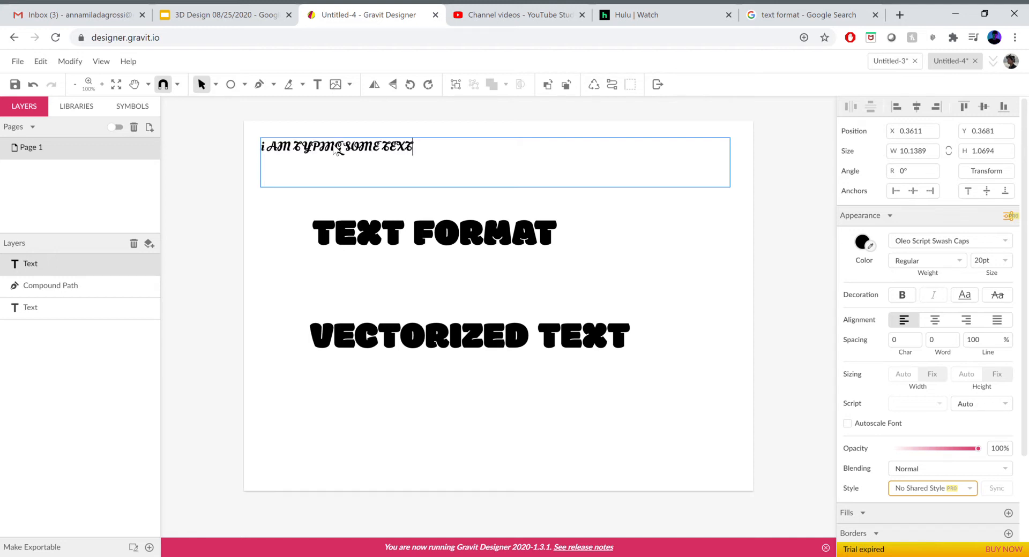
- Replace the sample text with "I am typing kjhasdkjhdkjhsda"
key(shift+Left)
key(shift+Left)
key(shift+Left)
key(shift+Left)
key(shift+Left)
key(shift+Left)
key(shift+Left)
key(shift+Left)
key(shift+Left)
key(shift+Left)
key(shift+Left)
key(shift+Left)
key(shift+Left)
key(shift+Left)
key(shift+Left)
key(shift+Left)
key(shift+Left)
key(shift+Left)
key(shift+Left)
key(shift+Left)
key(shift+Left)
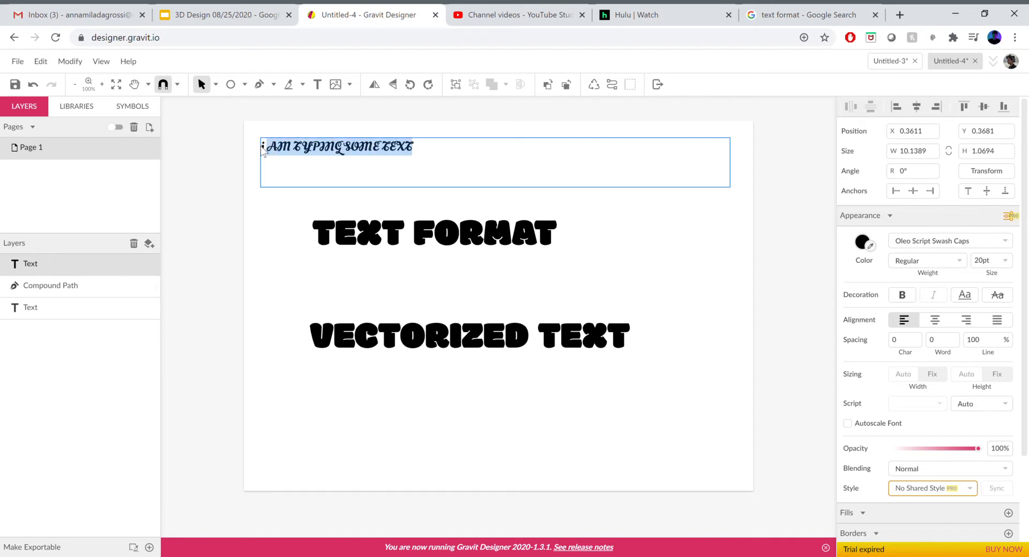
key(BackSpace)
text(I am ty)
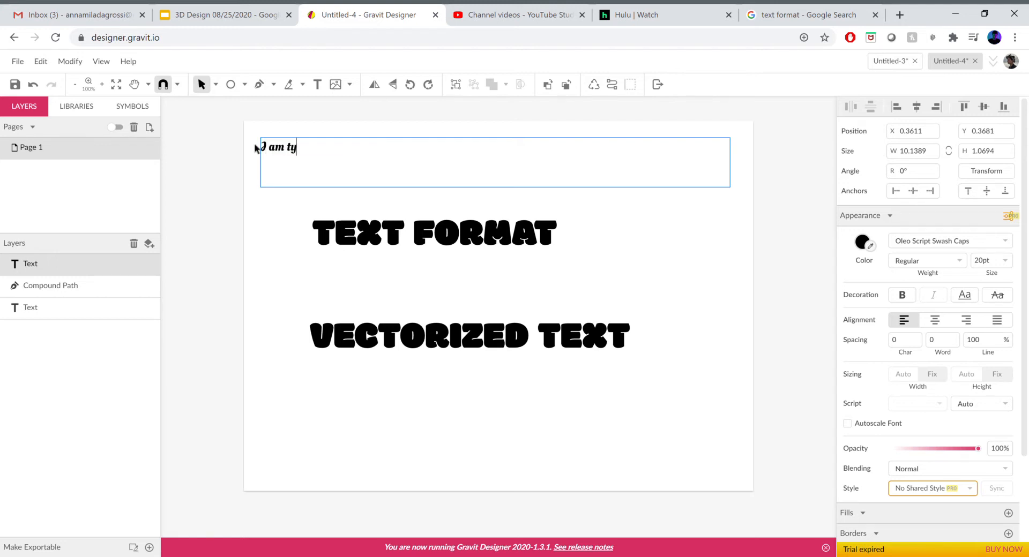
text(ping)
text(kjhasdkjhdkjhsda)
- Set the whole sample text line to the Offside font at 10 pt
drag(411, 148, 255, 148)
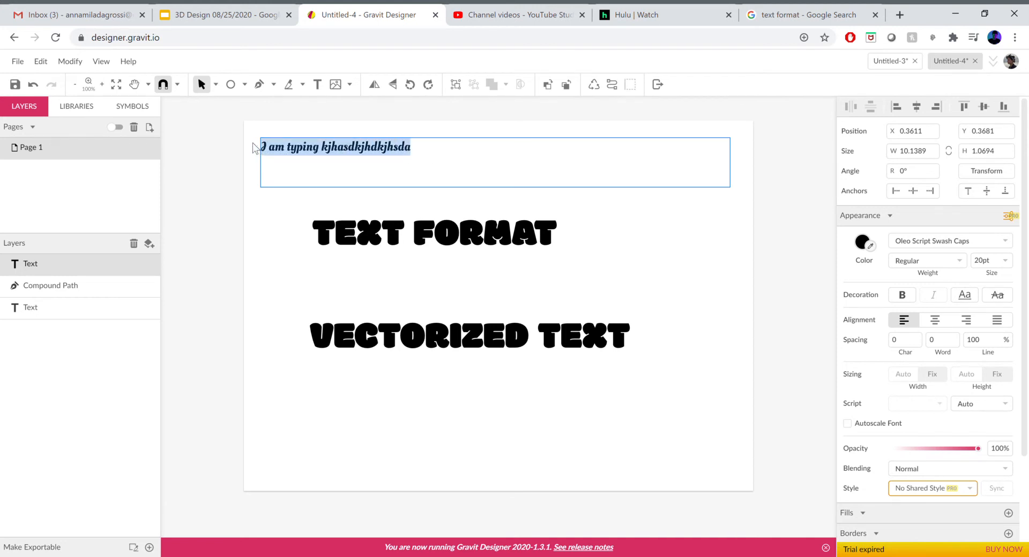
click(985, 239)
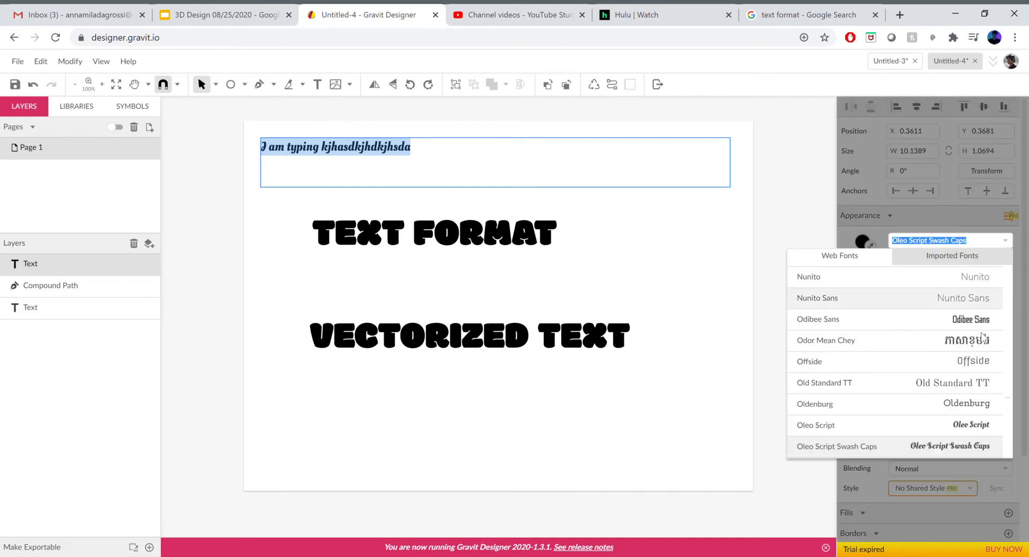
click(974, 362)
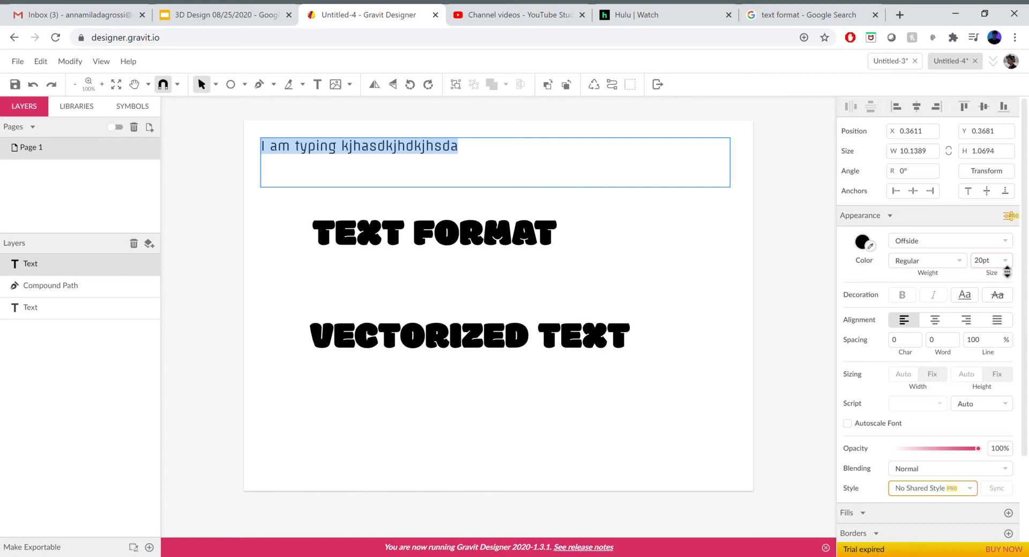
click(992, 261)
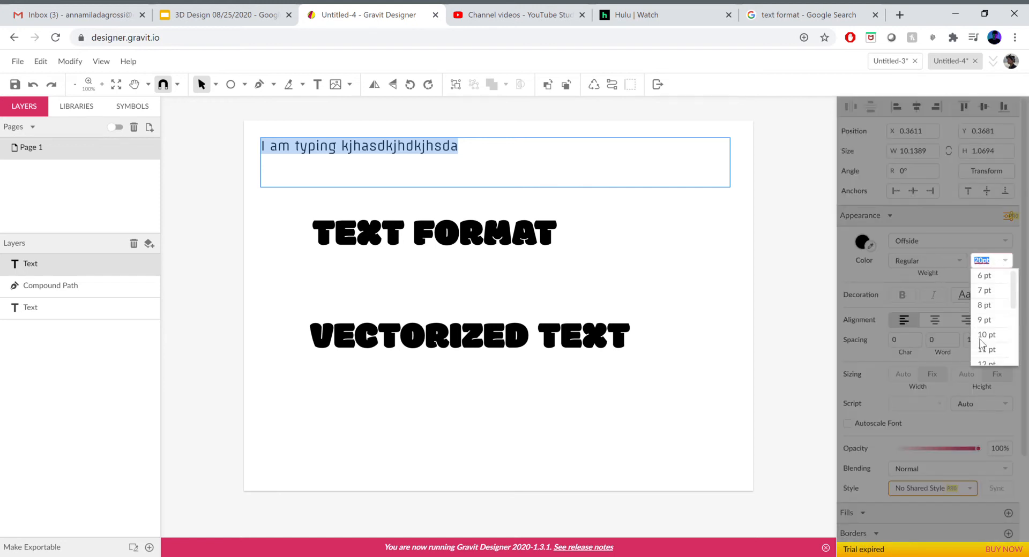
click(992, 337)
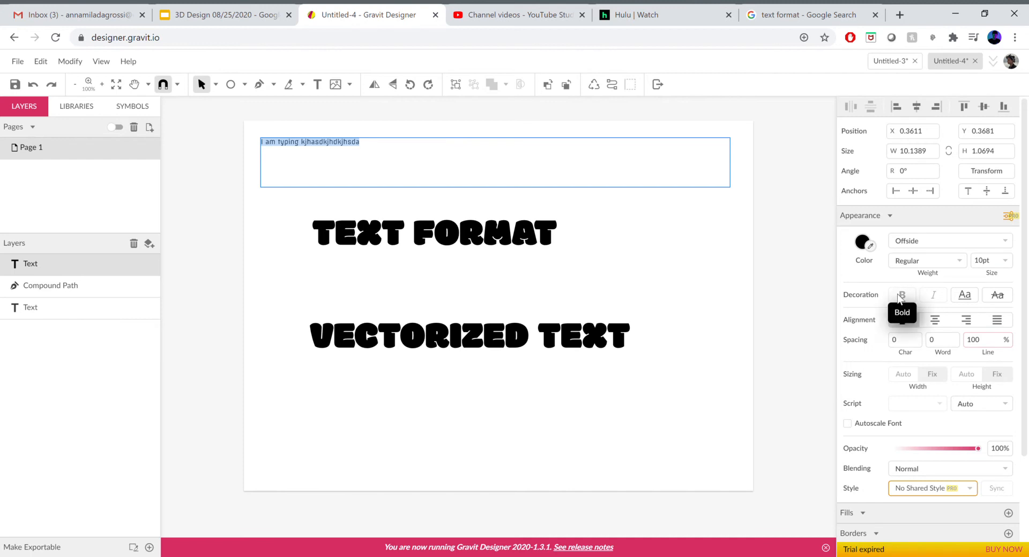
- Try underlining the sample text and cycle its alignment through centre, right and justified back to left
click(961, 297)
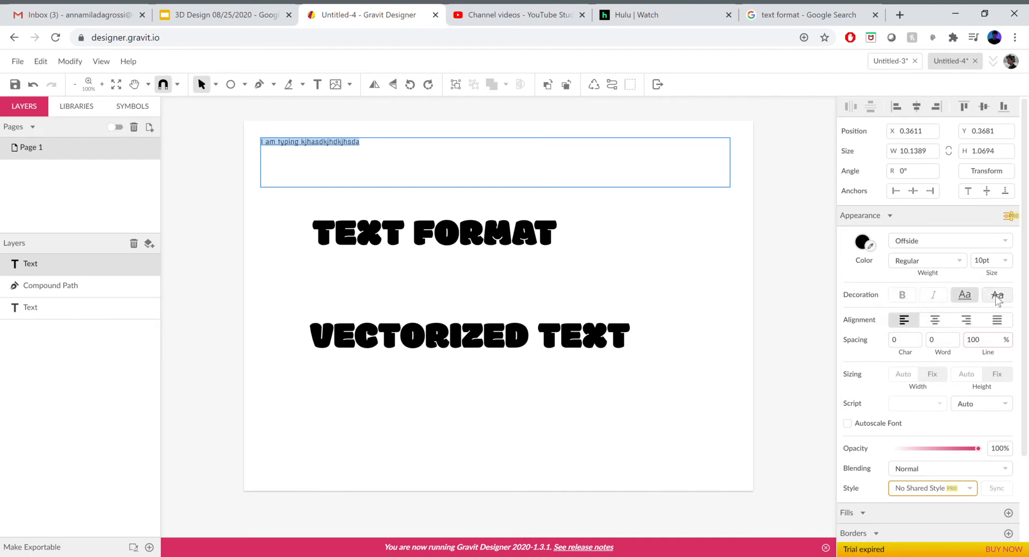
click(933, 321)
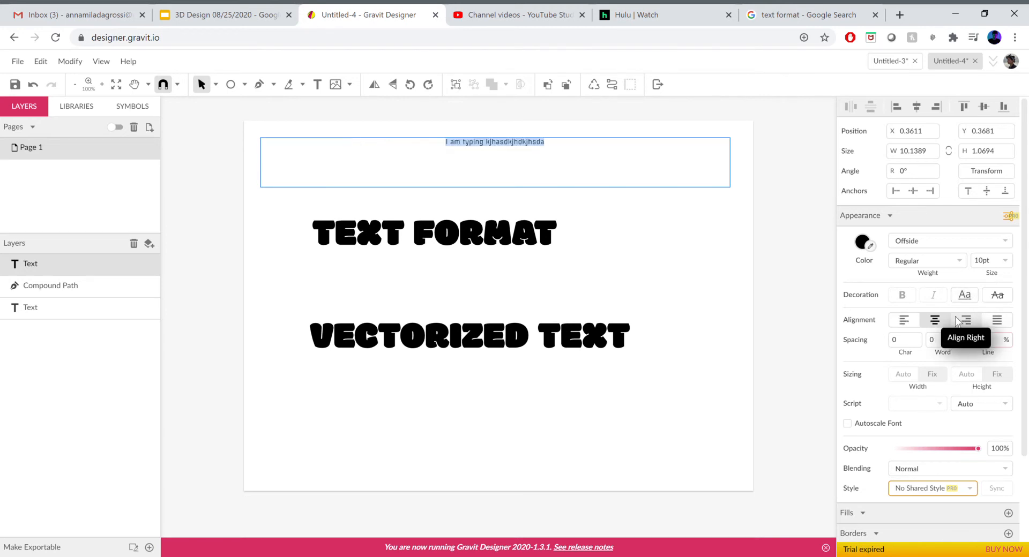
click(966, 320)
click(996, 320)
click(910, 324)
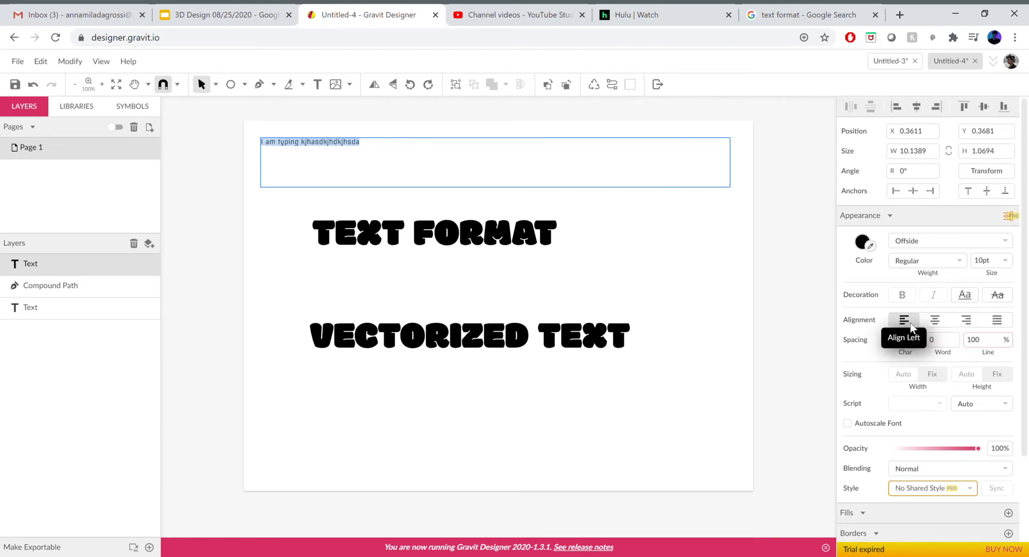
- Leave text editing and delete the sample text box from the page
click(408, 142)
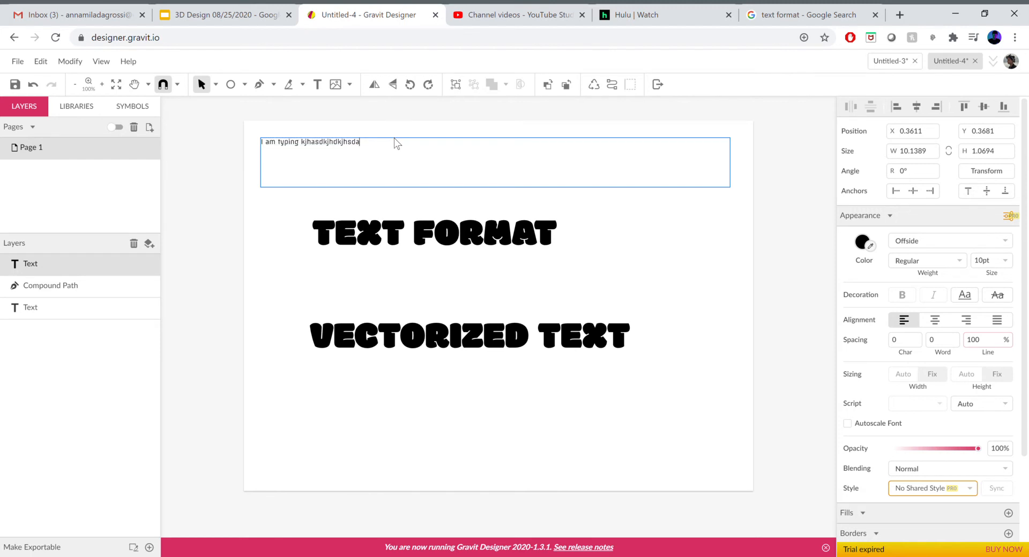
triple_click(394, 140)
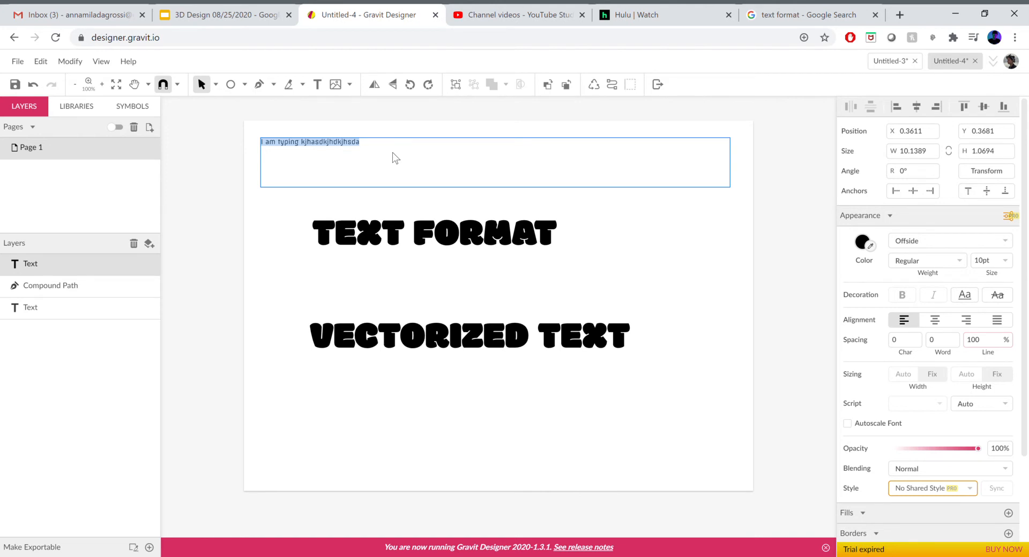
key(Escape)
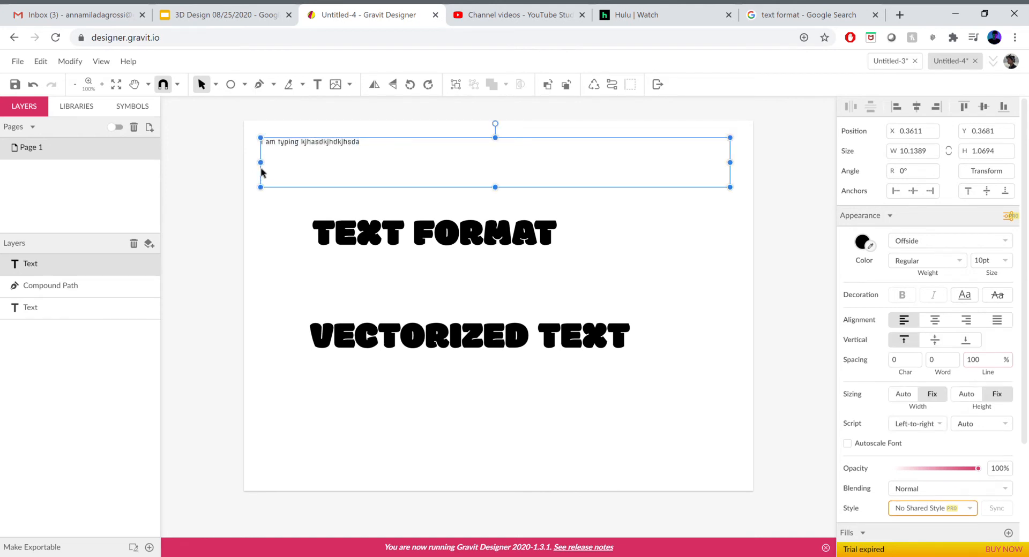
key(Delete)
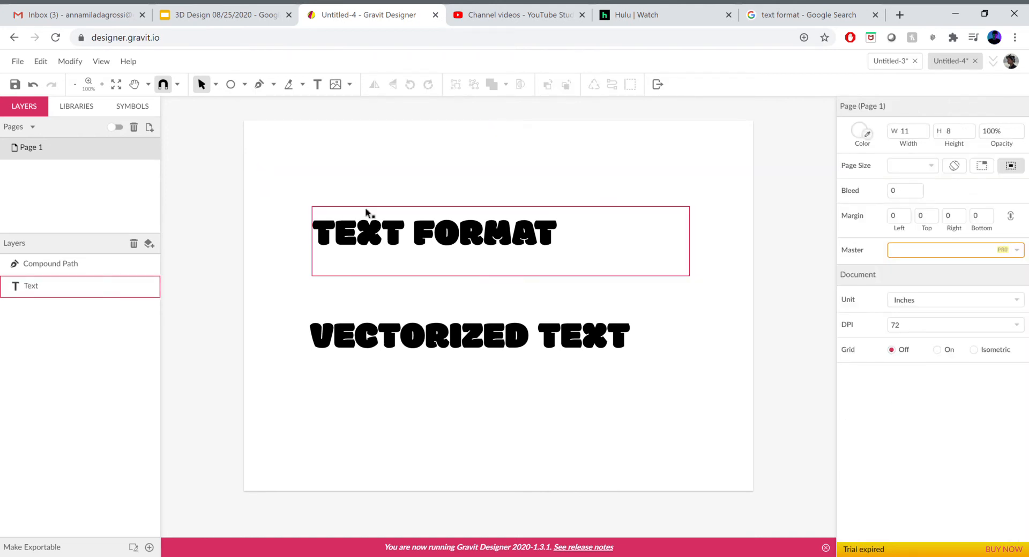
- Move the TEXT FORMAT text to about X 1.42, Y 1.95, lined up above the vectorized text's left edge
drag(365, 214, 340, 177)
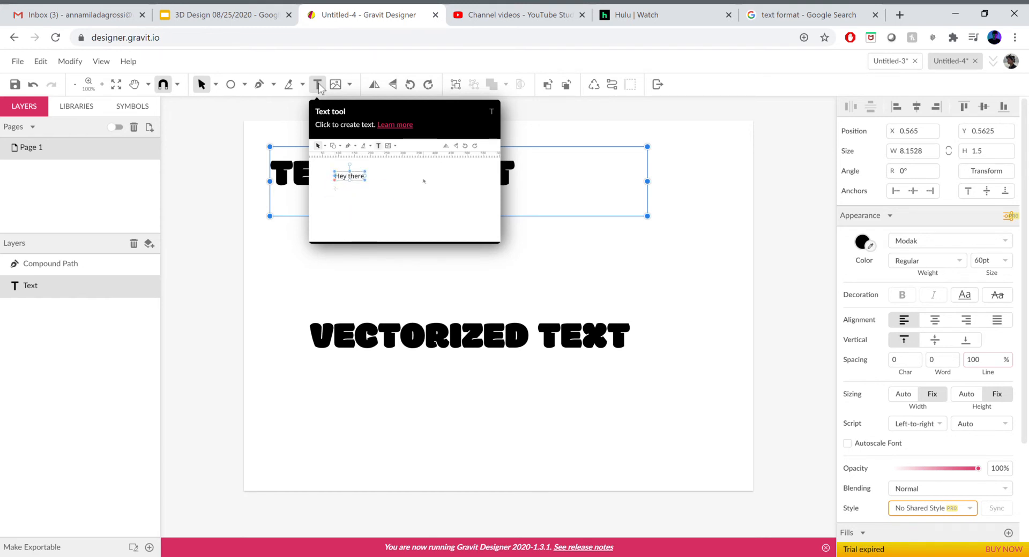
click(408, 286)
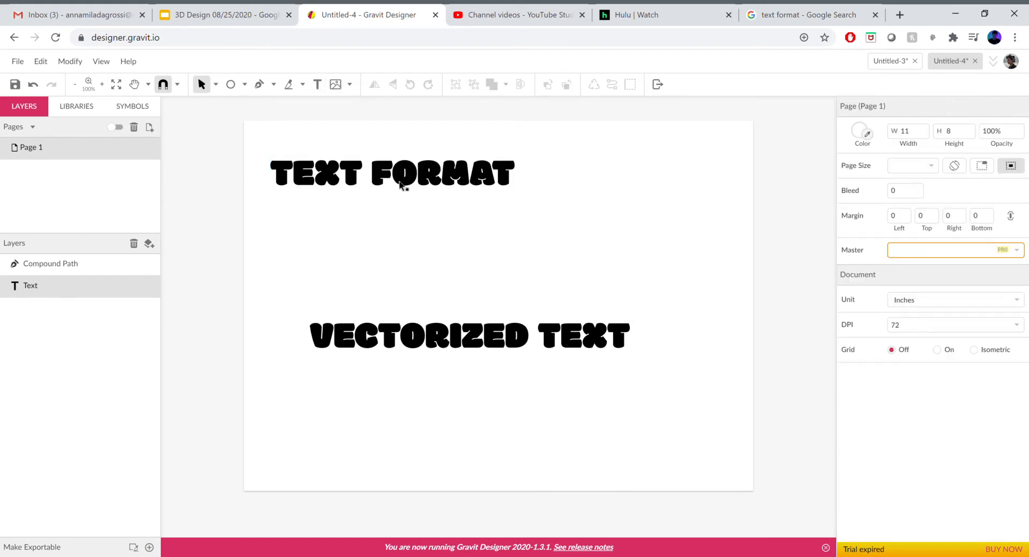
drag(446, 179, 486, 243)
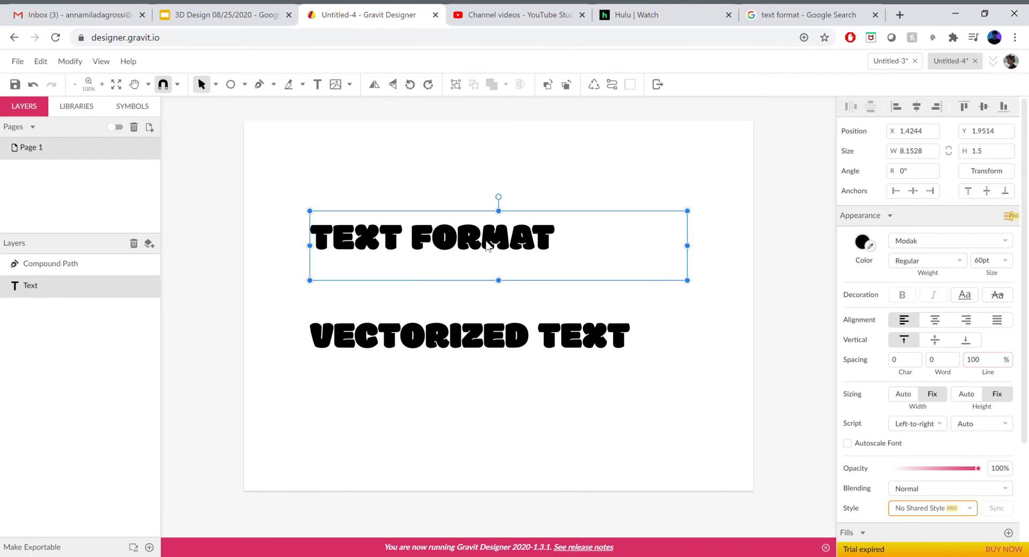
- Extend the TEXT FORMAT wording to read "TEXT FORMAT and"
double_click(485, 244)
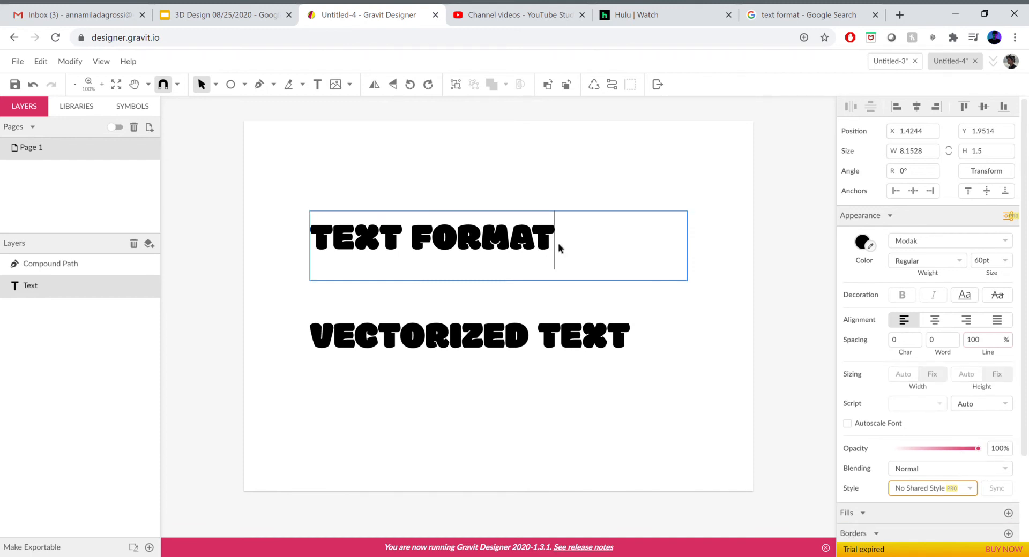
text(and)
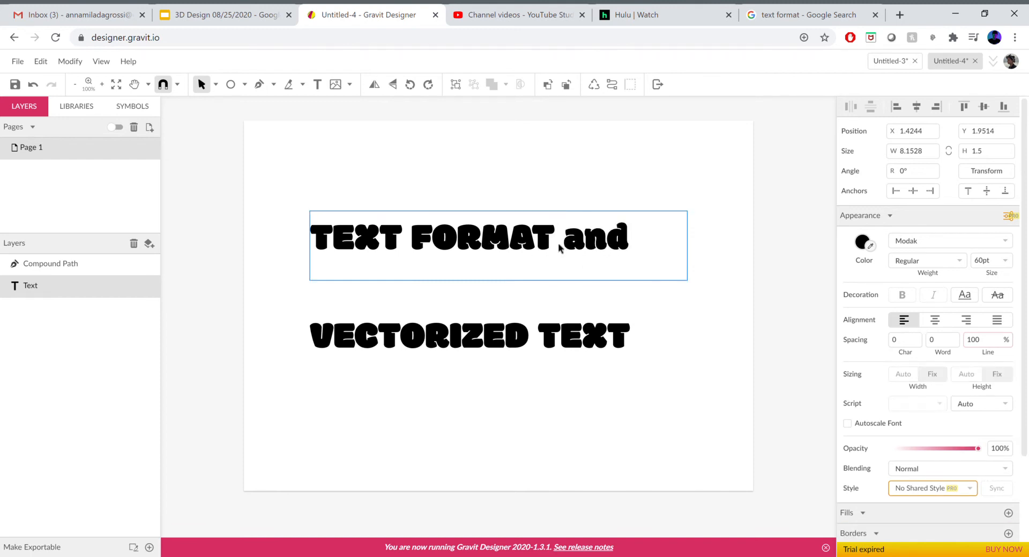
text( type)
key(BackSpace)
key(BackSpace)
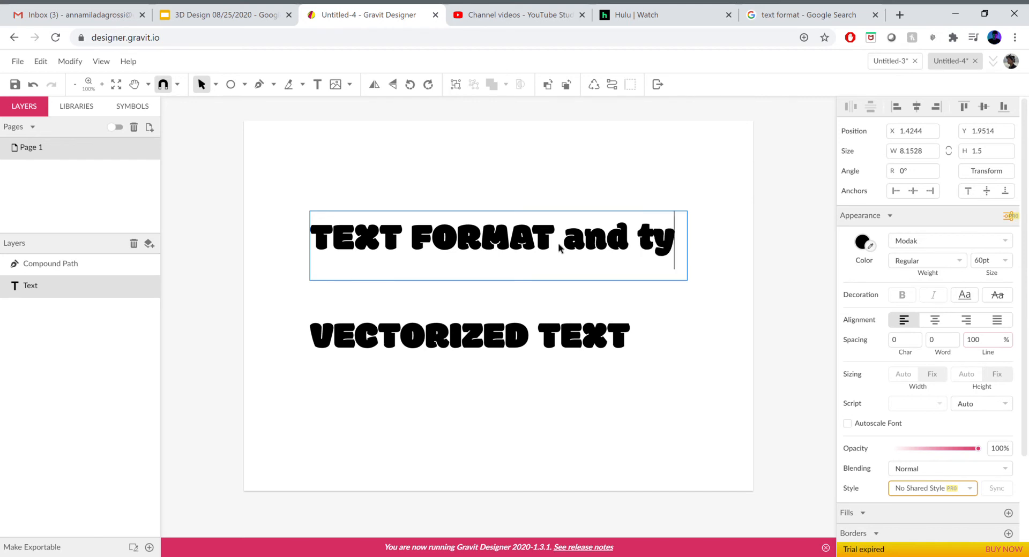
key(BackSpace)
key(BackSpace)
key(BackSpace)
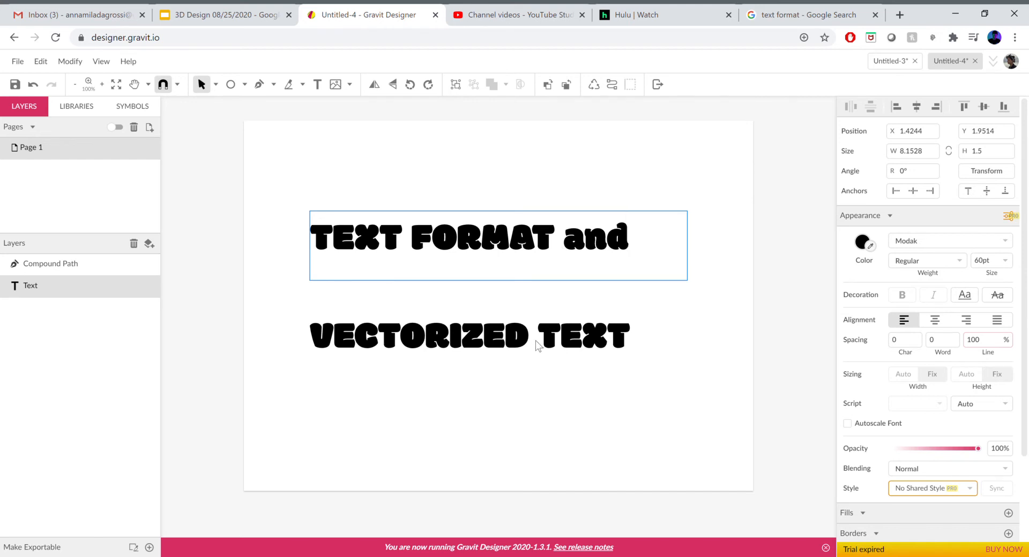
key(Escape)
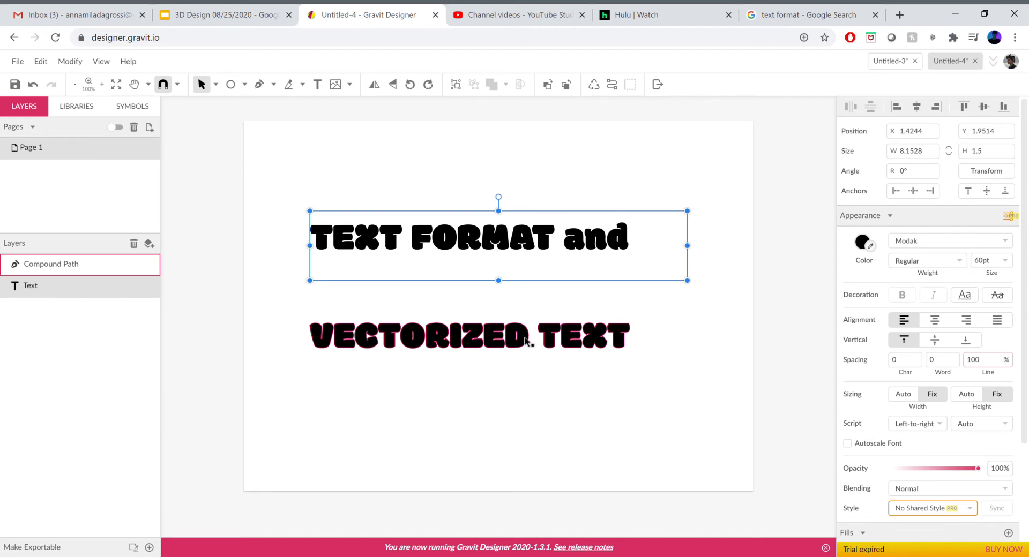
- Select the VECTORIZED TEXT compound path and display its anchor points with the Subselect tool
key(ctrl+plus)
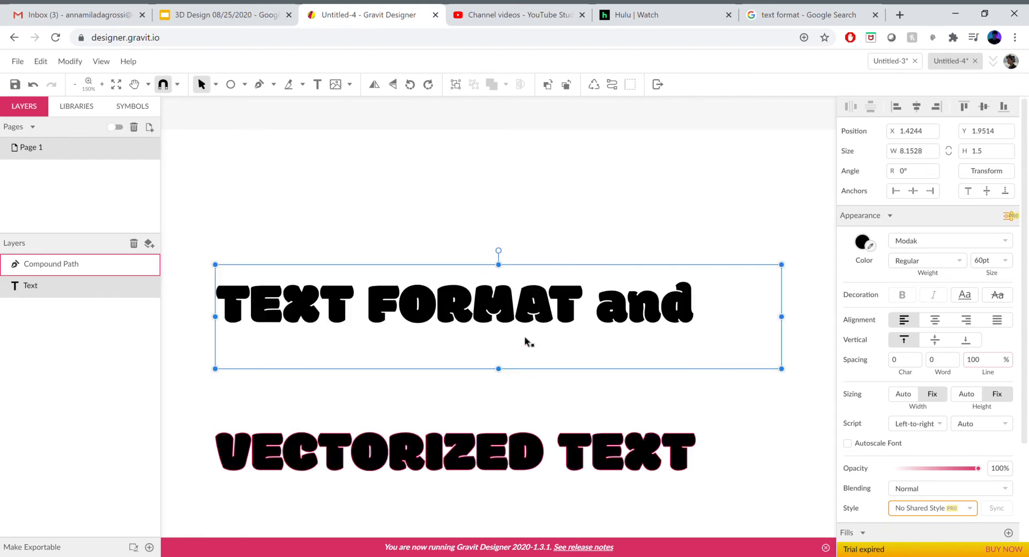
key(ctrl+plus)
scroll(516, 439, up, 1)
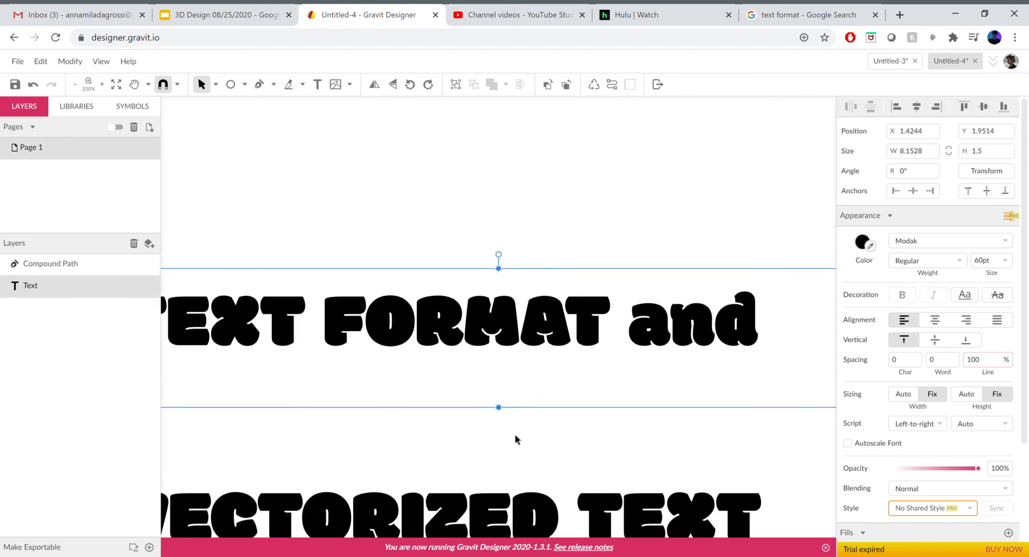
scroll(515, 439, down, 6)
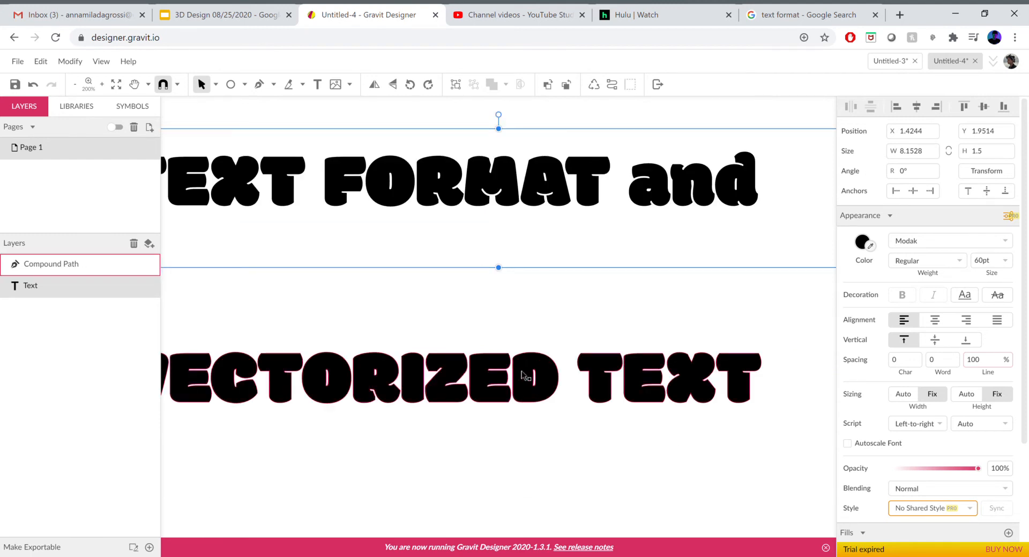
click(522, 375)
click(214, 85)
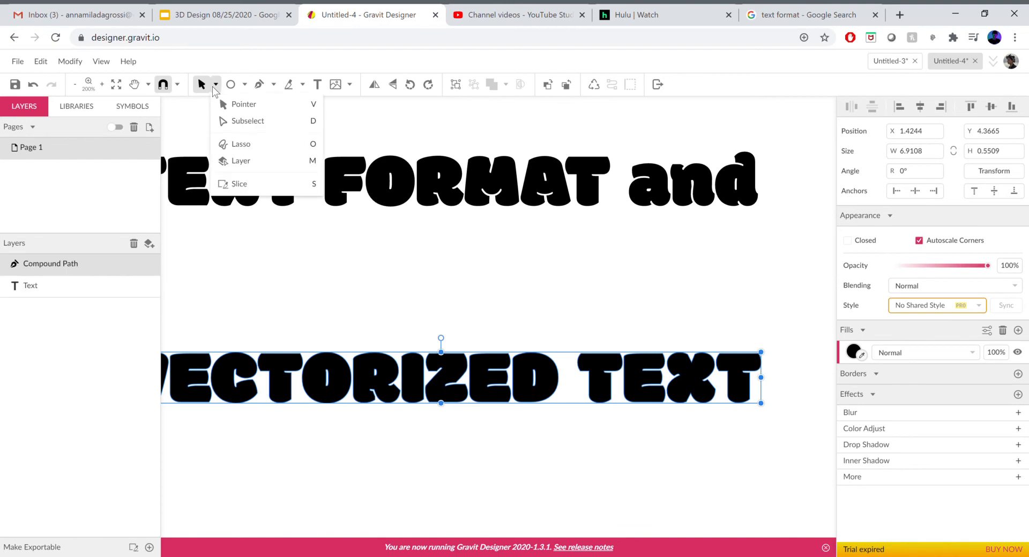
click(240, 120)
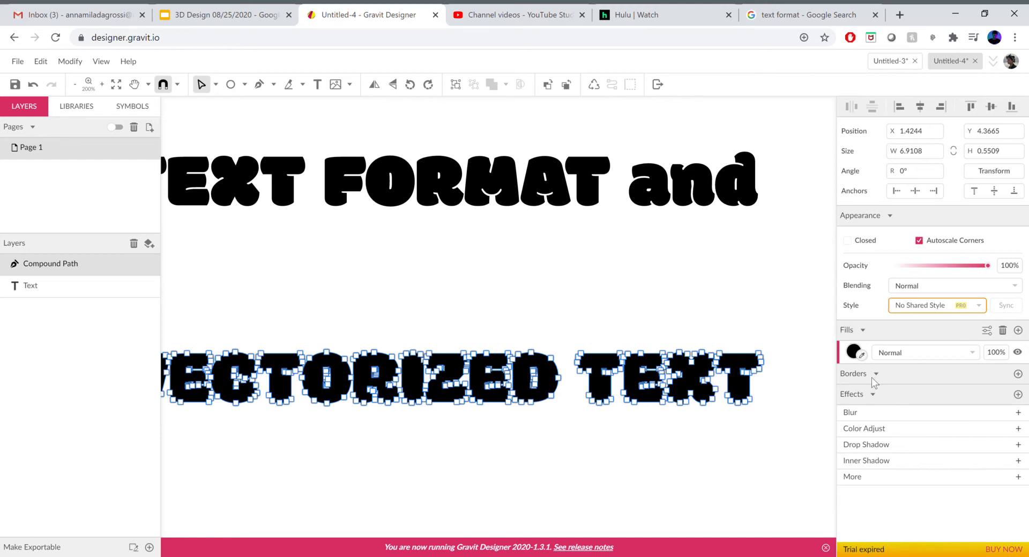
- Set the vectorized text's fill opacity to 0% and add a black 1pt border so only the outlines show
click(1001, 358)
text(0)
key(Return)
click(1017, 374)
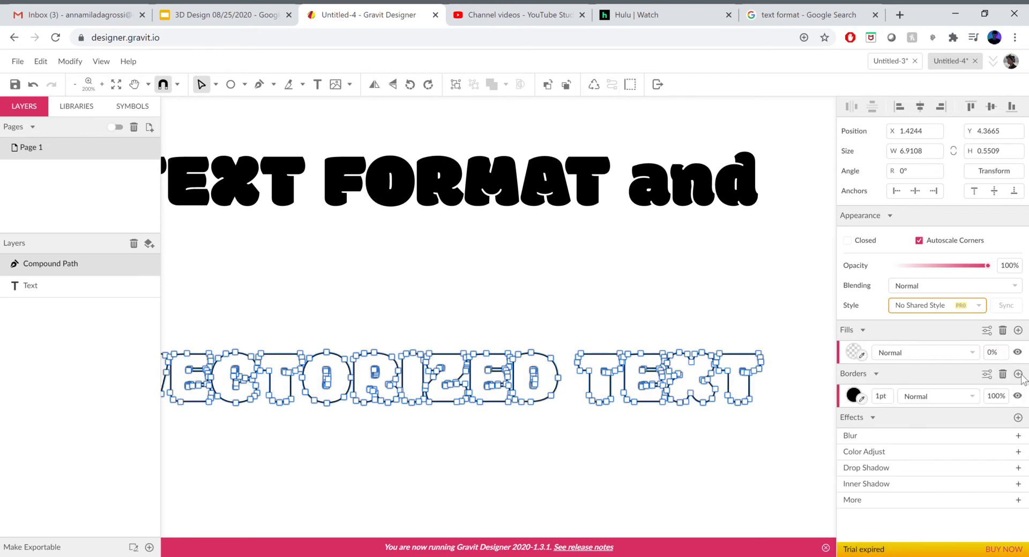
click(734, 439)
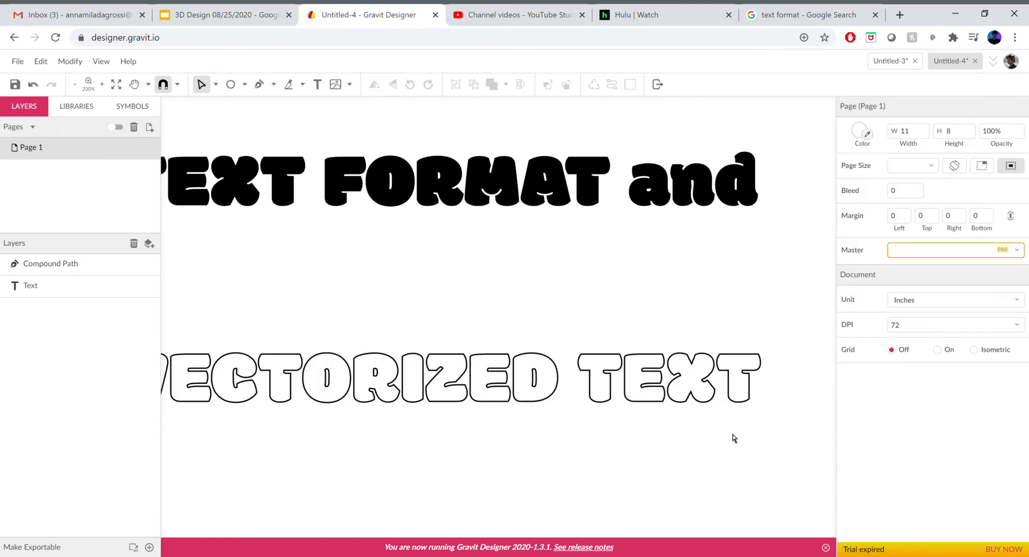
scroll(734, 438, up, 1)
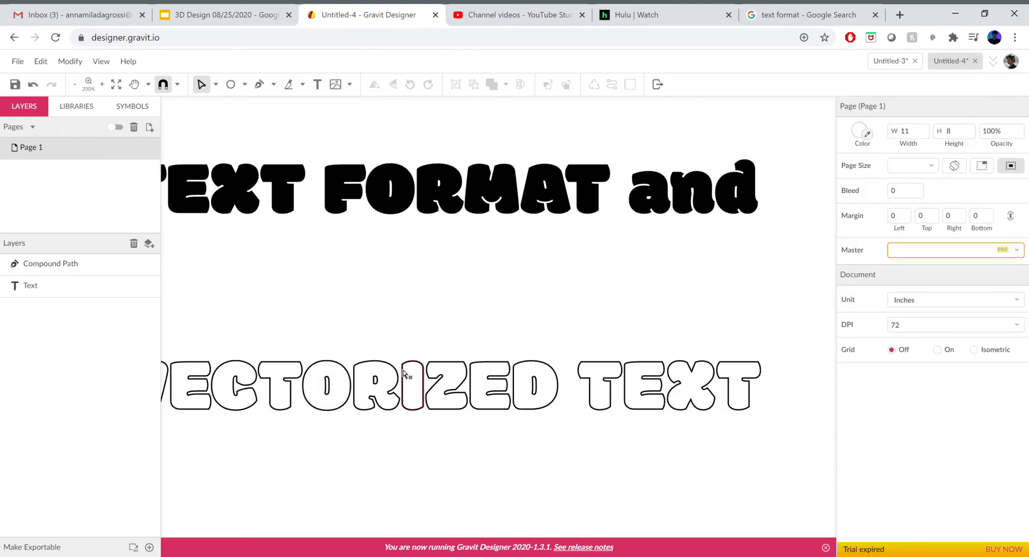
key(ctrl+minus)
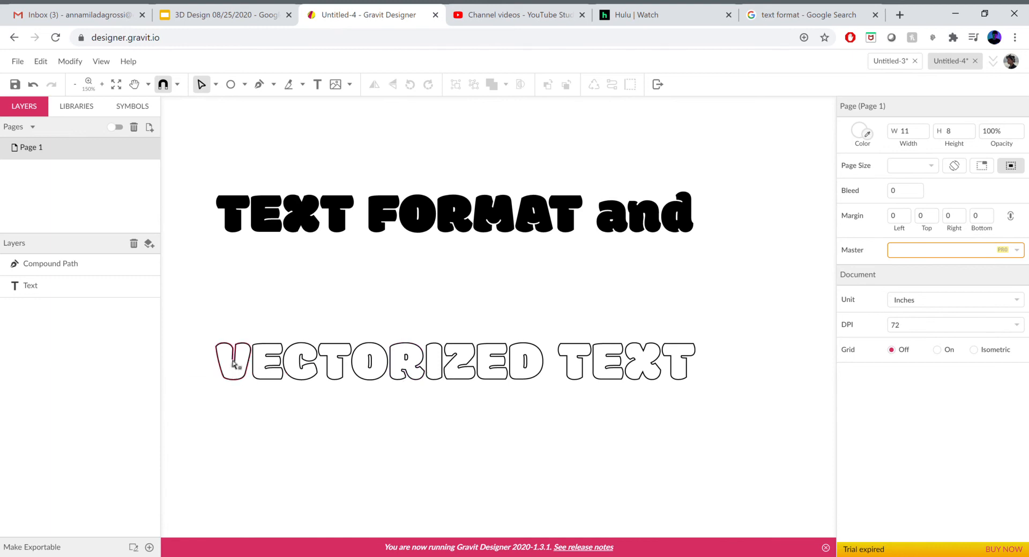
- Move the "TEXT FORMAT and" text to about X 1.38, Y 2.34 with the Pointer tool
click(216, 85)
click(231, 108)
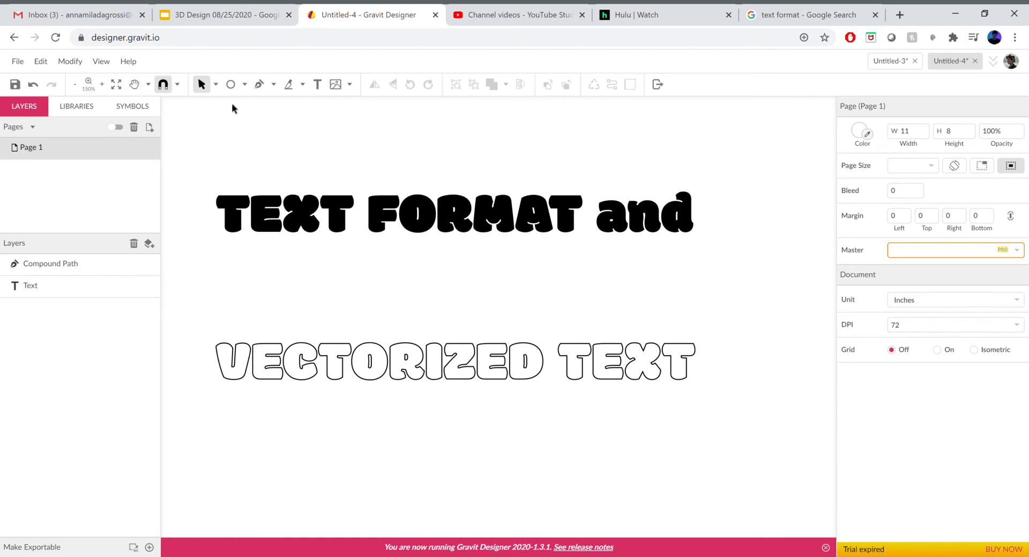
click(338, 249)
key(ctrl+z)
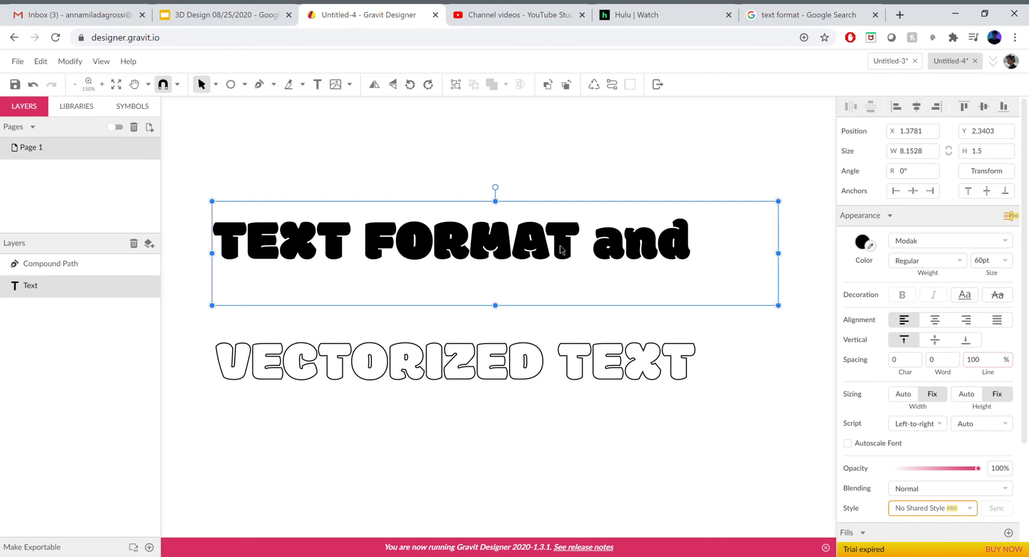
- Convert the "TEXT FORMAT and" text to a path
click(530, 187)
click(443, 243)
click(78, 63)
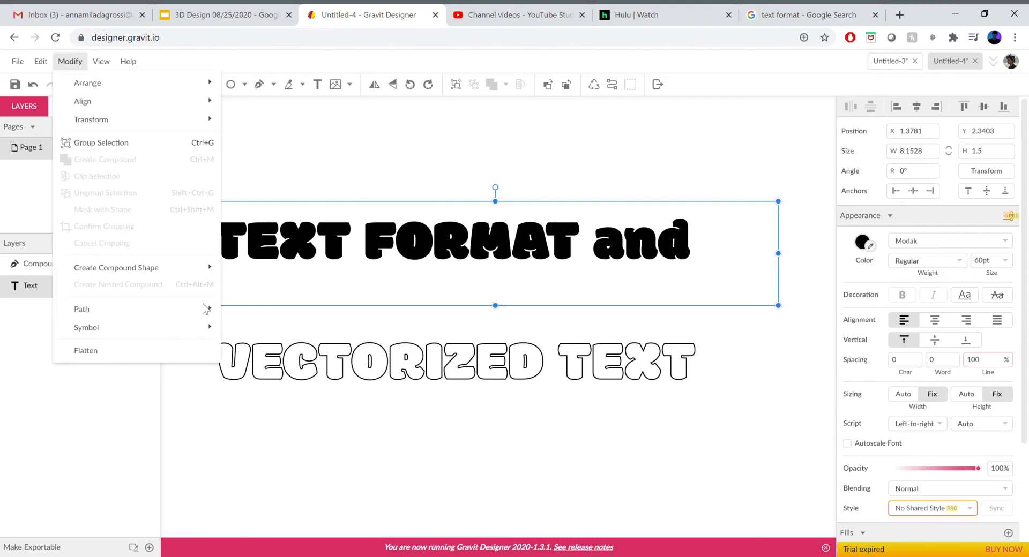
mouse_move(201, 315)
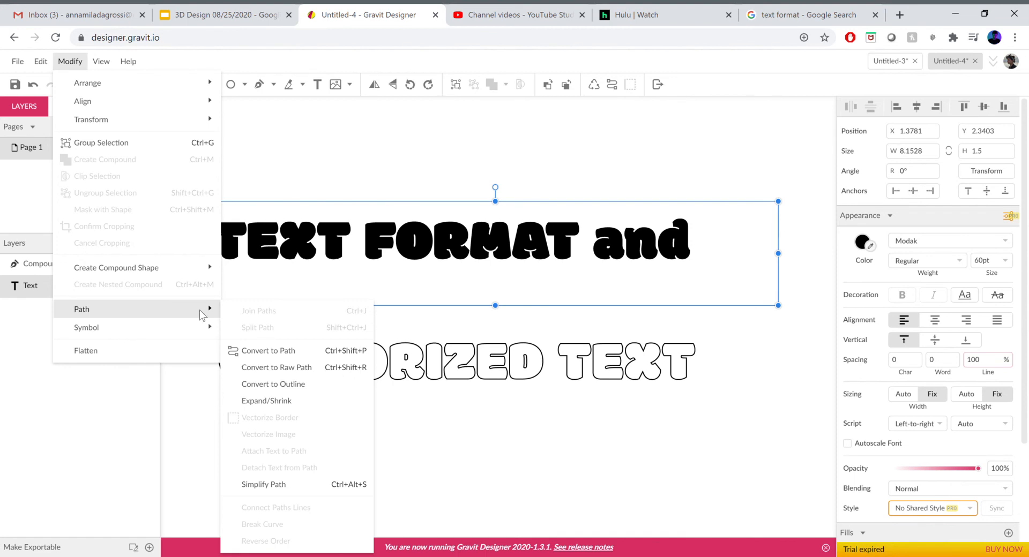
click(316, 352)
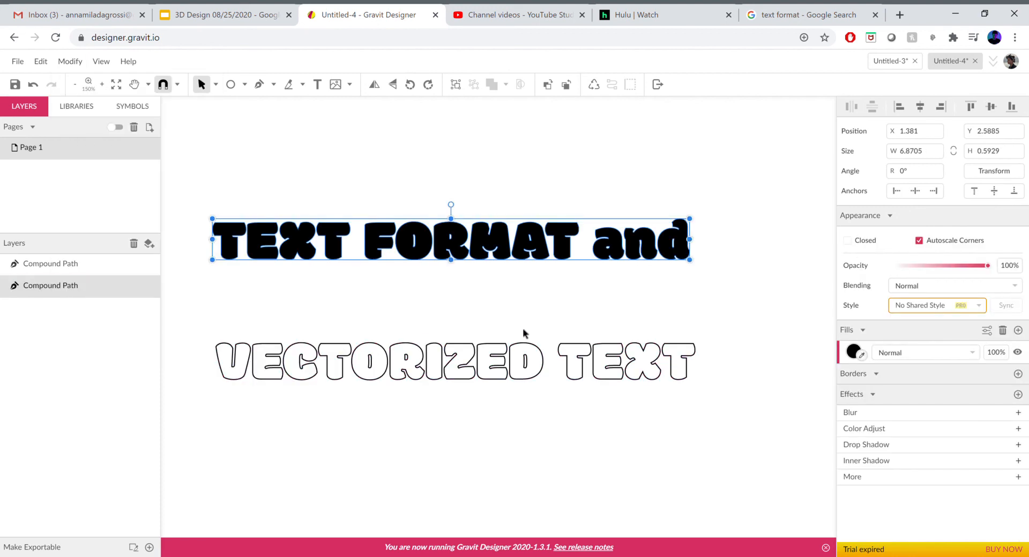
click(644, 316)
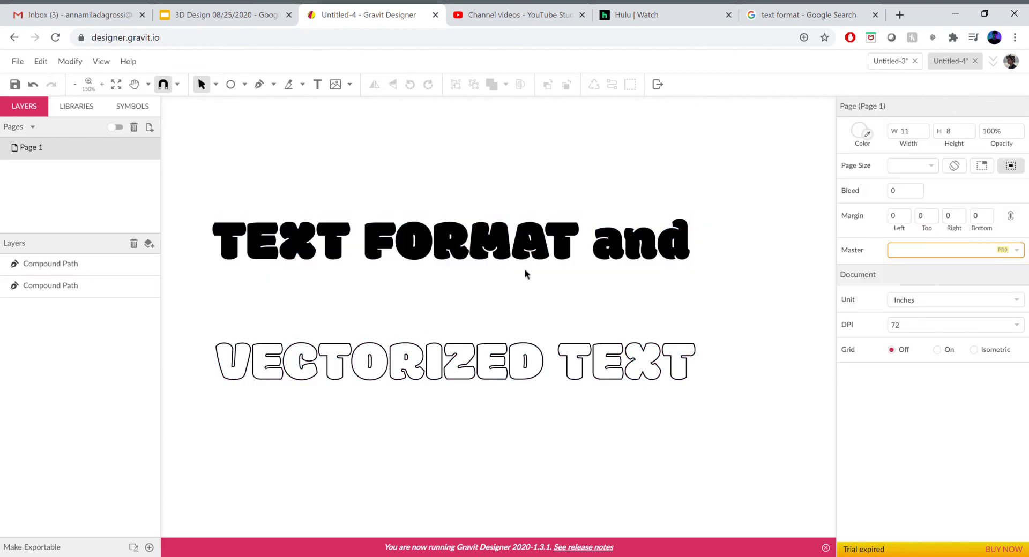
- Display the anchor points of "TEXT FORMAT and" and pull the upper points of the last T in FORMAT upward, one to about X 6.48, Y 2.27
click(498, 233)
double_click(498, 233)
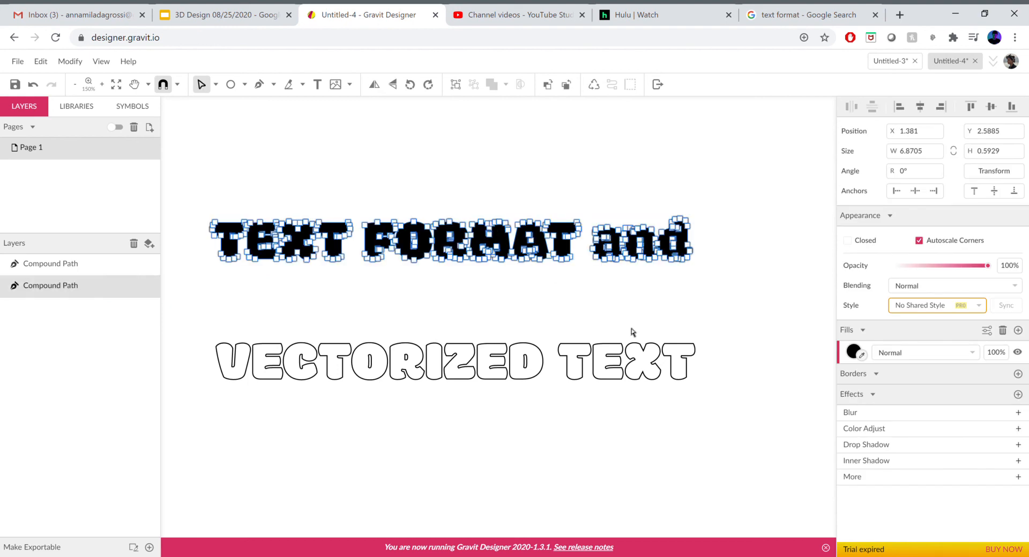
drag(549, 222, 566, 197)
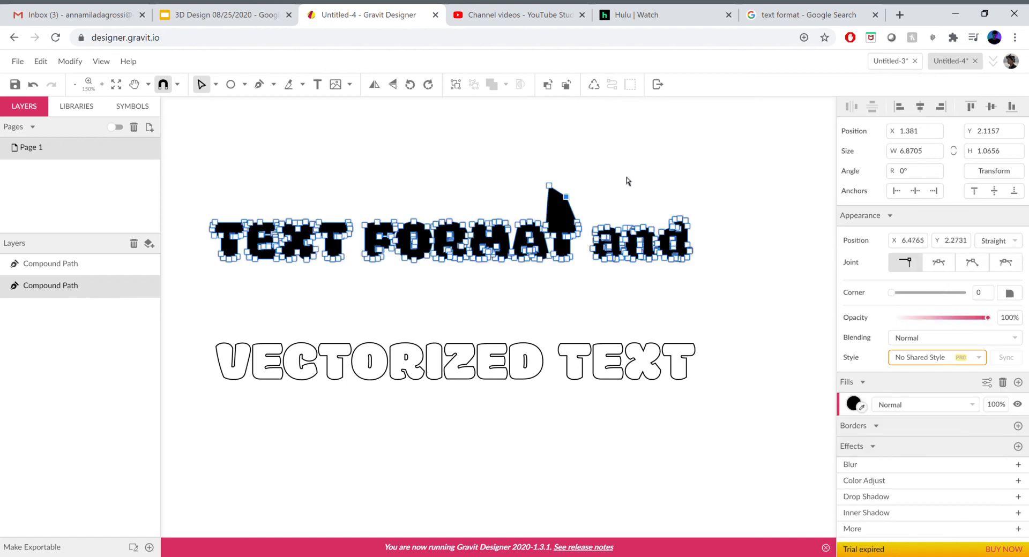
- Undo the anchor point moves on the last T of FORMAT and deselect the path
key(ctrl+z)
key(ctrl+z)
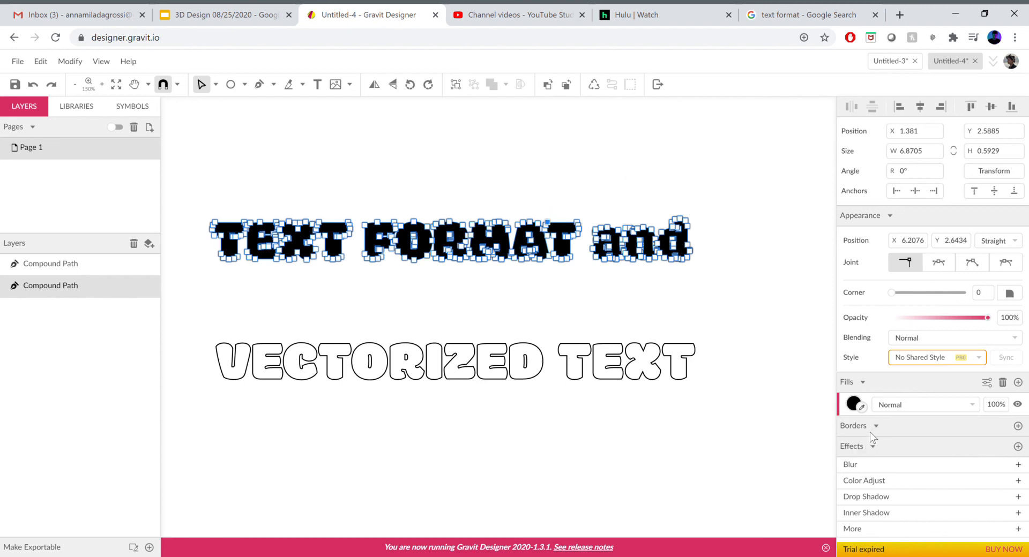
click(541, 315)
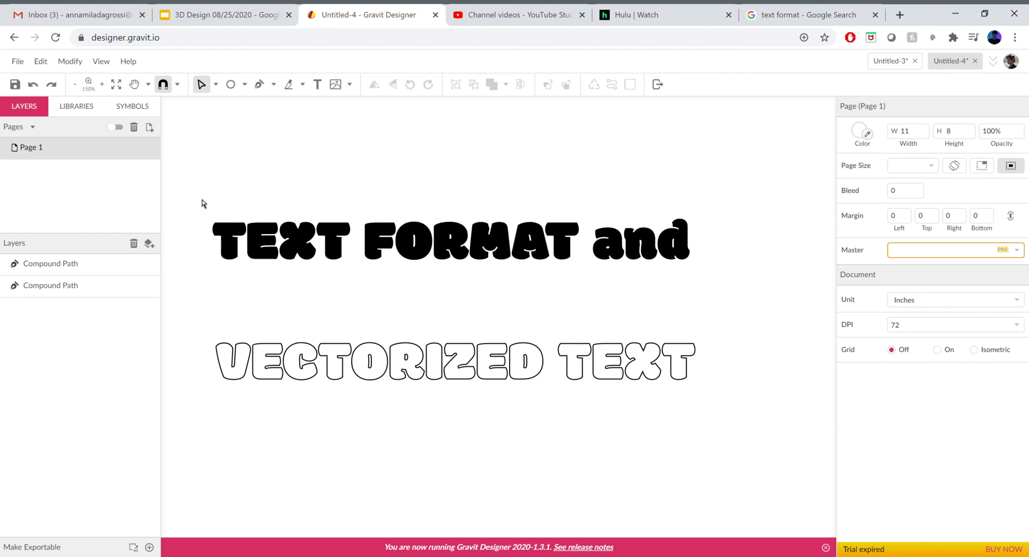
- Scale the "TEXT FORMAT and" path proportionally with the Pointer tool to about 6.63 by 0.57 inches
click(215, 84)
click(223, 107)
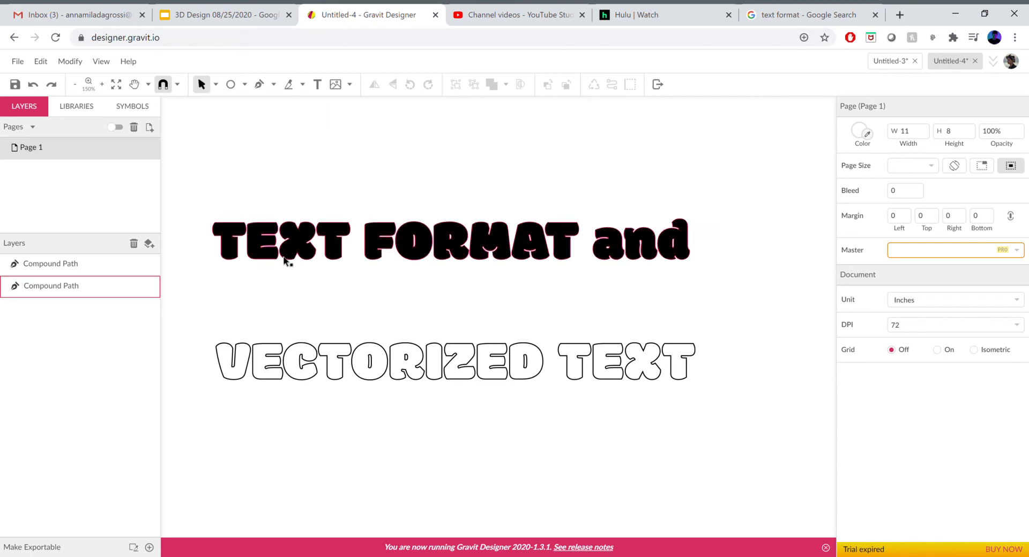
click(685, 230)
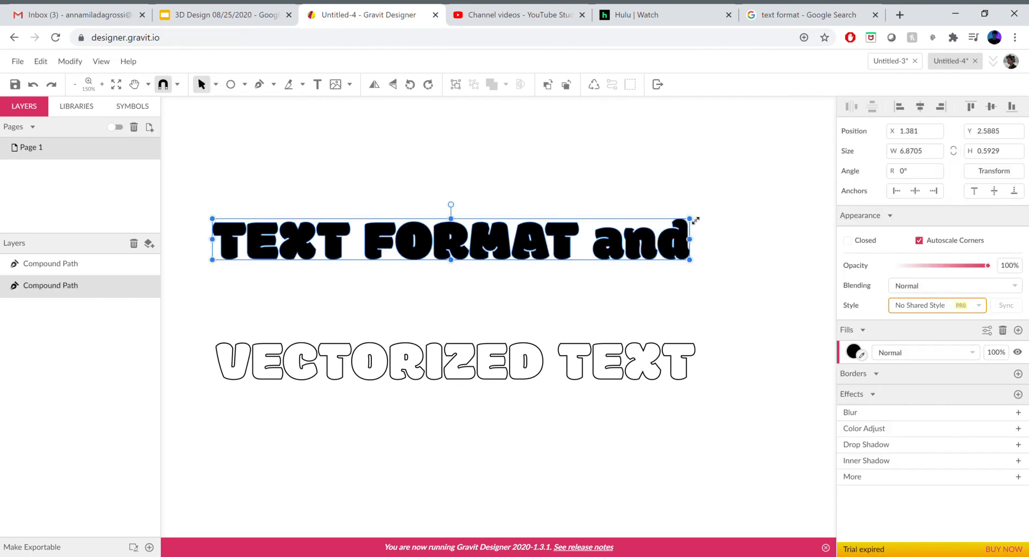
mouse_move(692, 219)
mouse_down()
mouse_move(745, 199)
mouse_move(694, 220)
mouse_move(711, 215)
mouse_up()
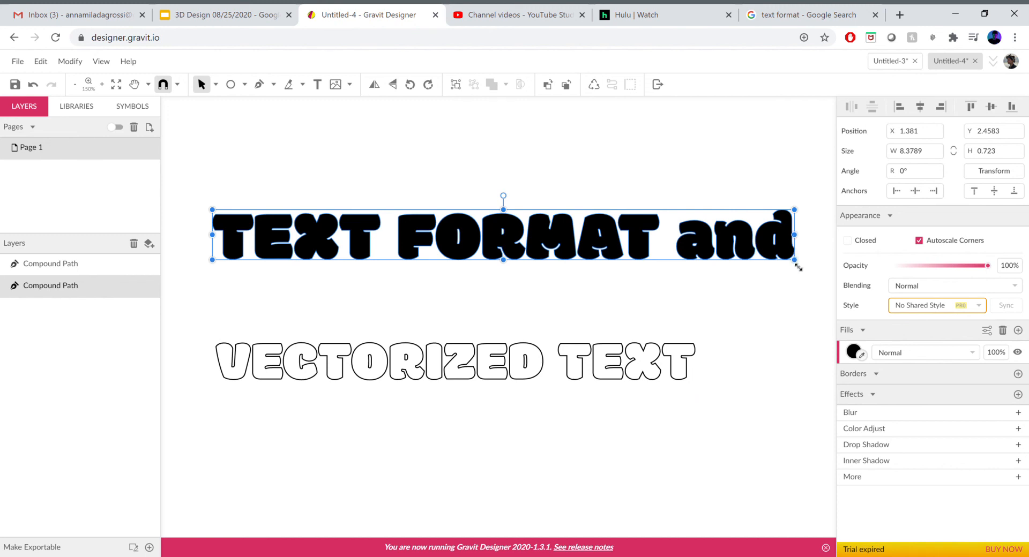
drag(798, 267, 674, 239)
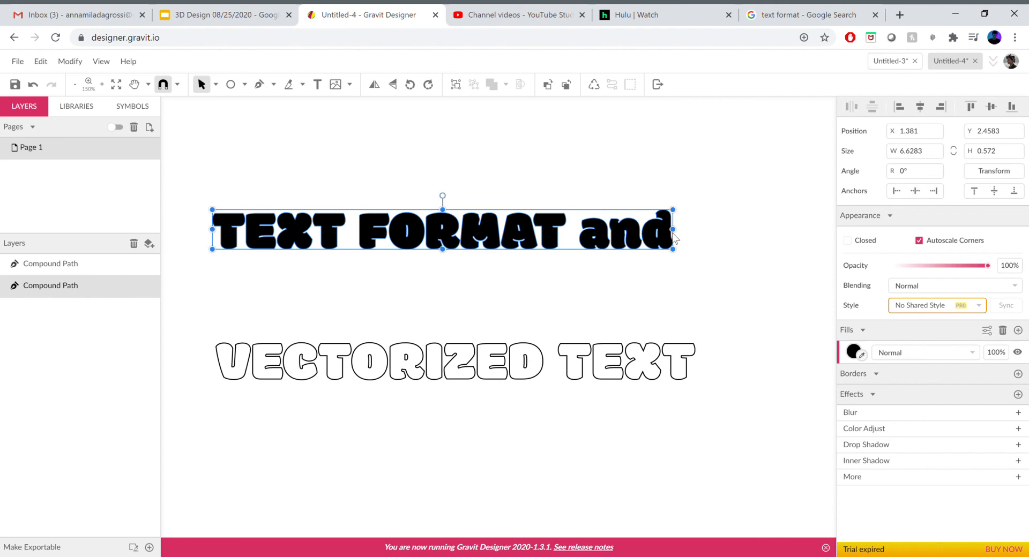
click(566, 276)
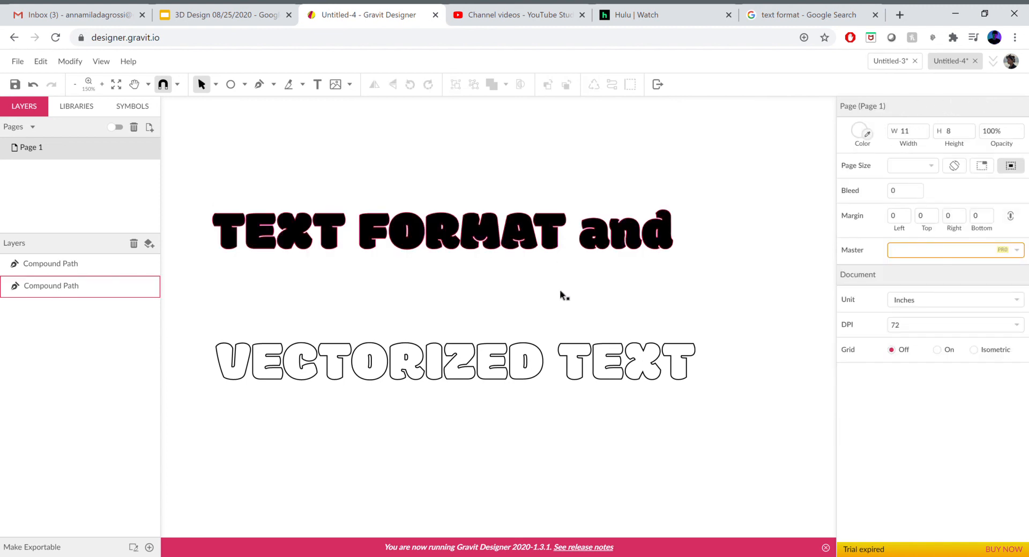
click(559, 290)
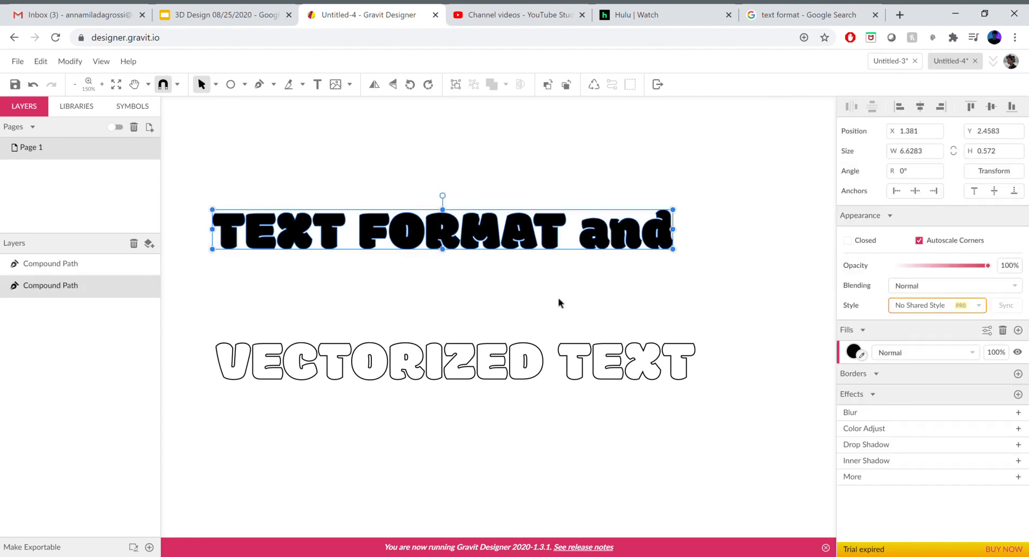